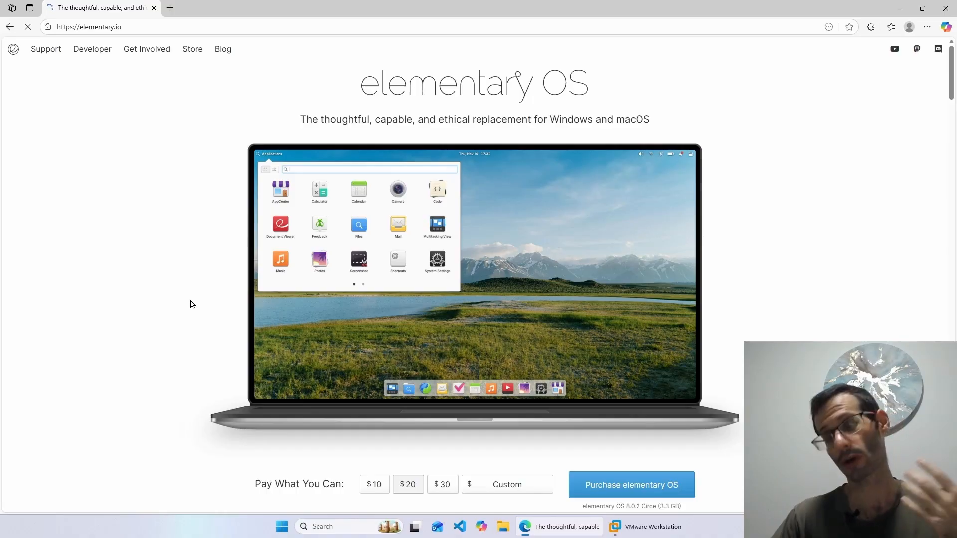
- Enter a custom price of 0 and download the elementary OS 8.0 ISO from a localized server
scroll(211, 290, down, 1)
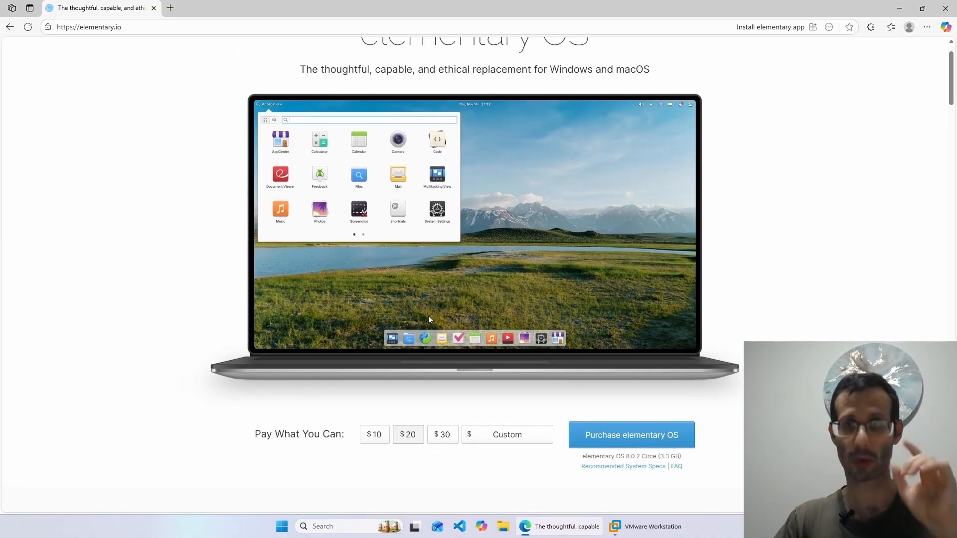
click(500, 435)
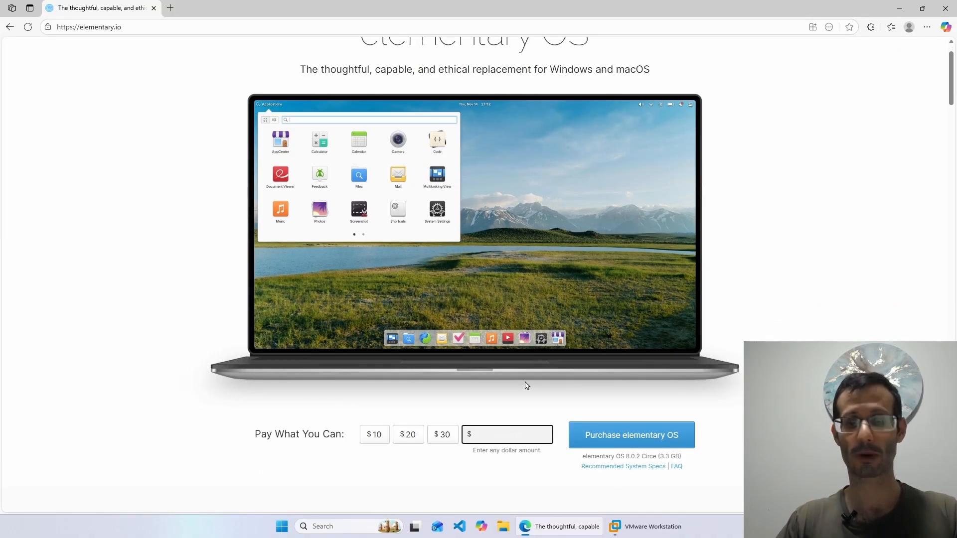
text(0)
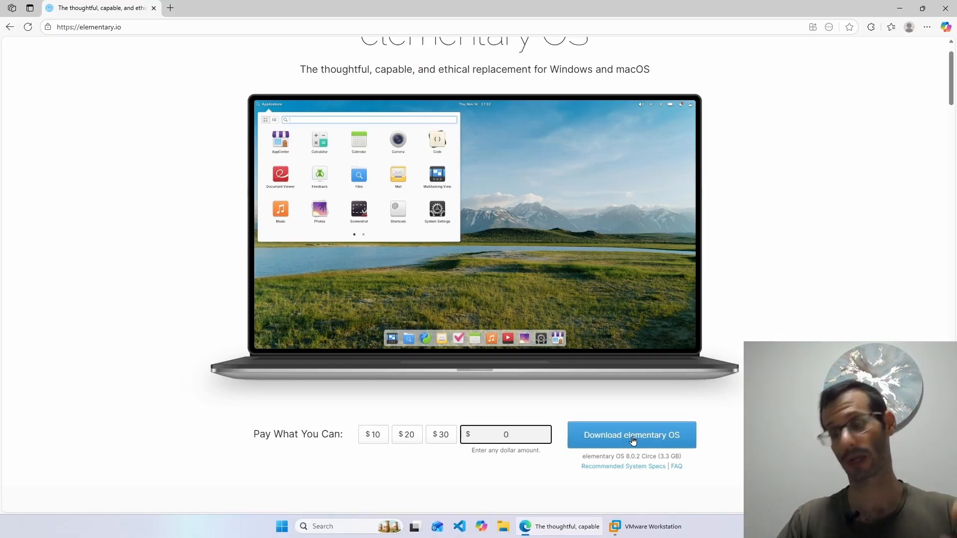
click(633, 440)
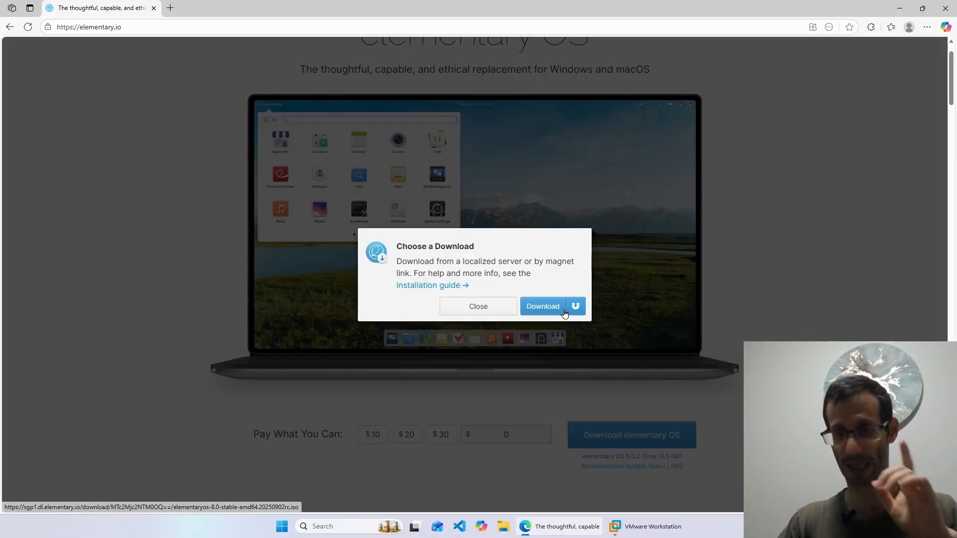
click(545, 306)
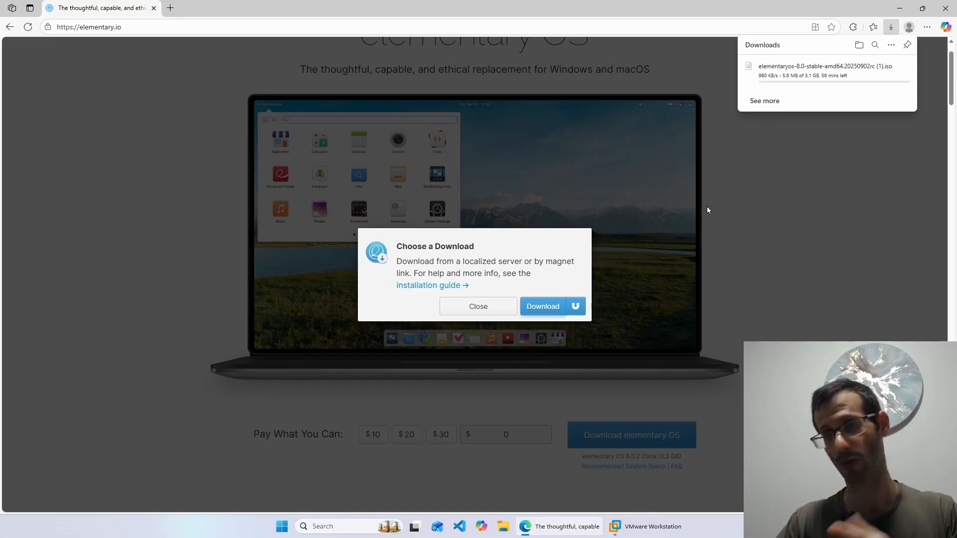
click(766, 137)
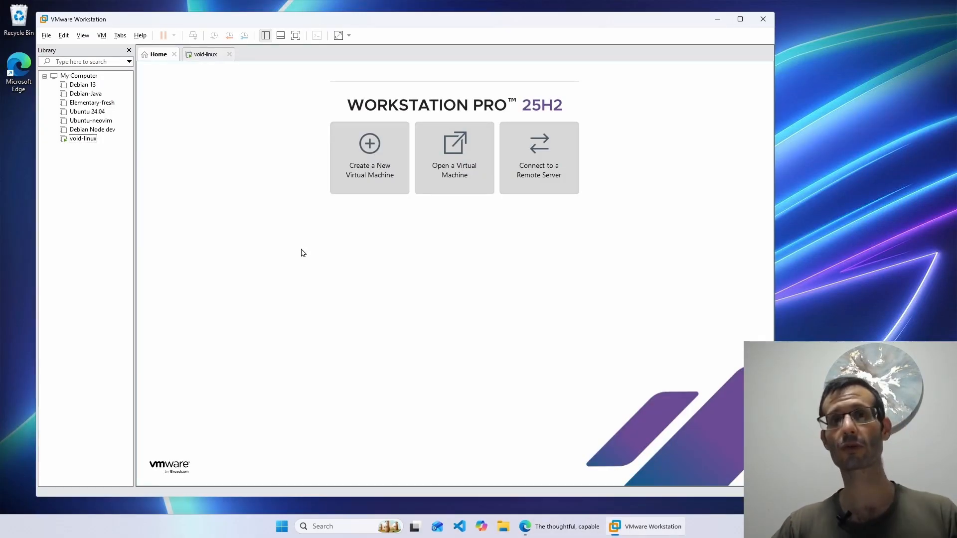
- Start a typical new VM using elementaryos-8.0-stable-amd64.20250902rc.iso as the installer disc image
click(371, 158)
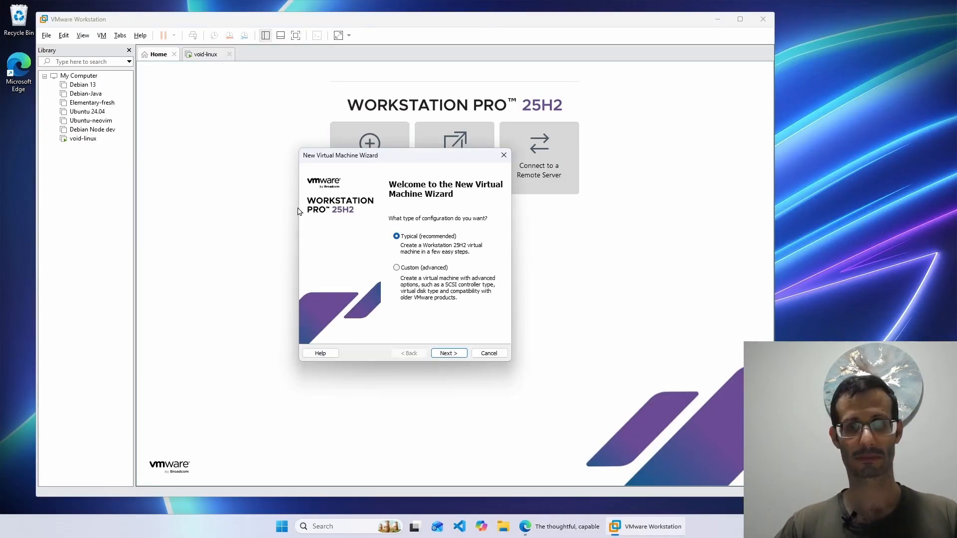
click(448, 353)
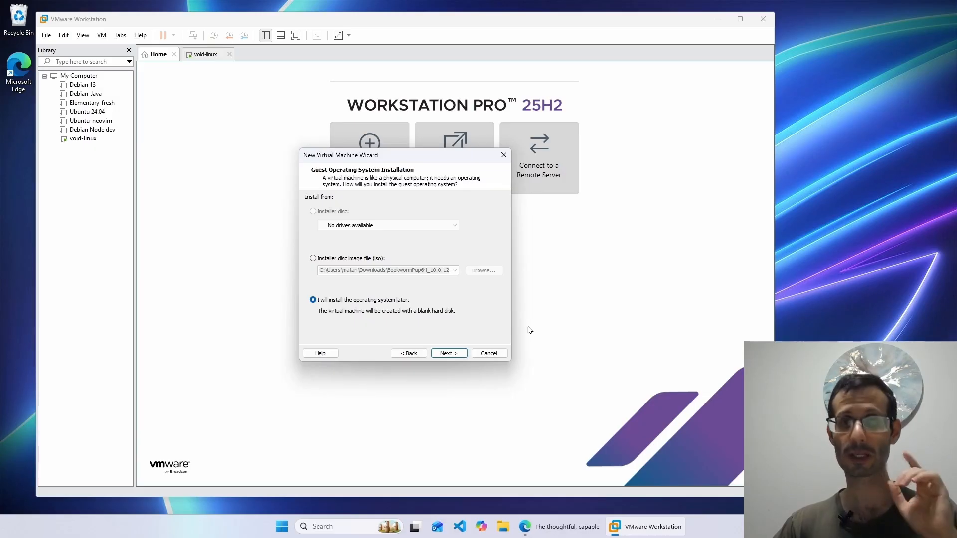
click(328, 259)
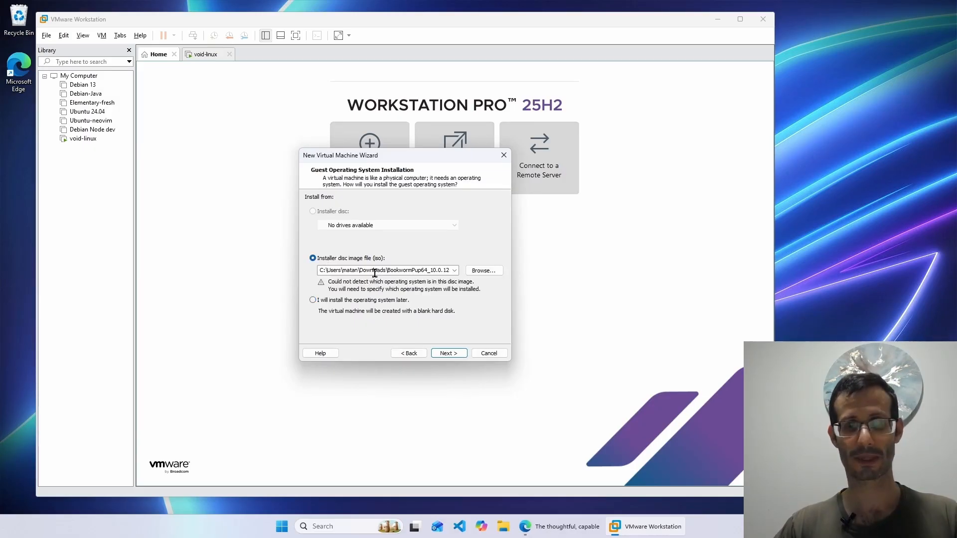
click(483, 270)
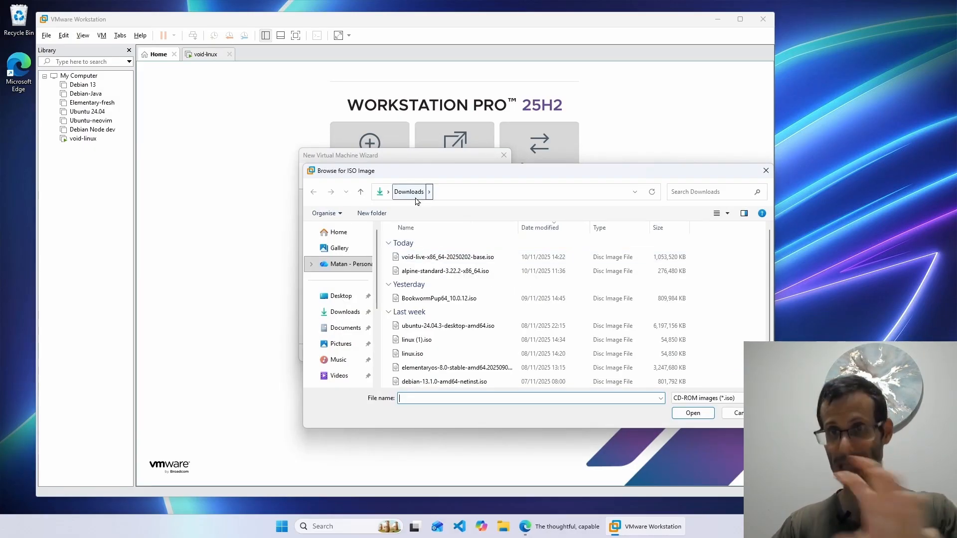
click(422, 370)
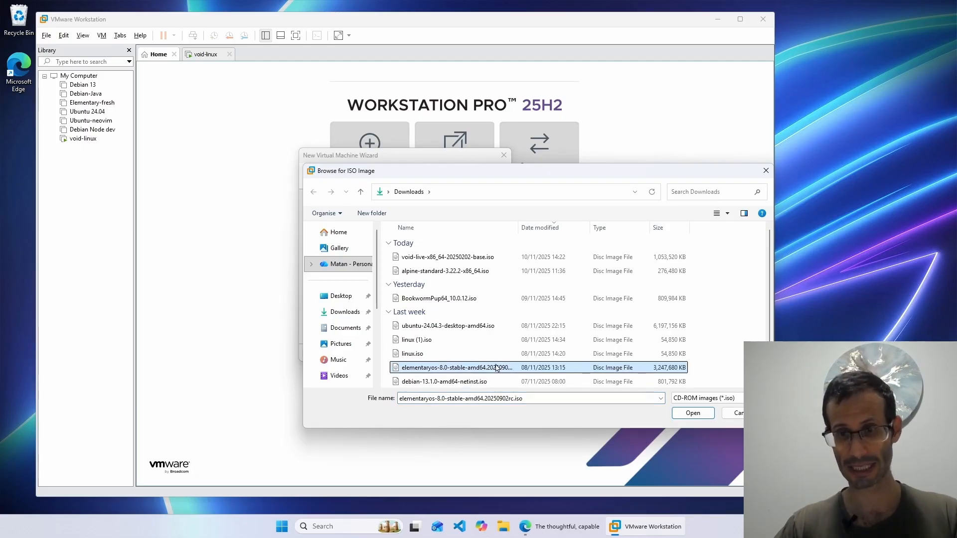
click(684, 417)
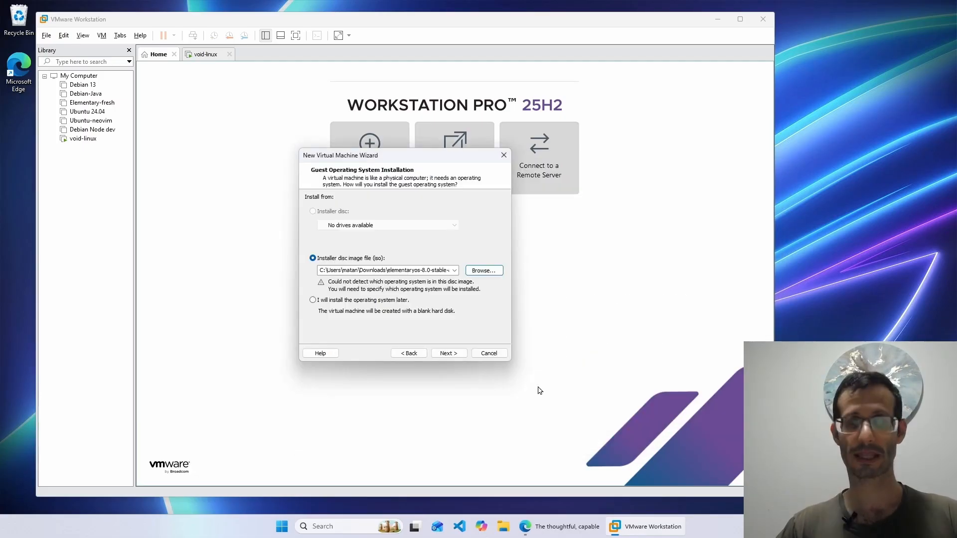
- Set the guest operating system version to Linux Ubuntu 64-bit
click(447, 355)
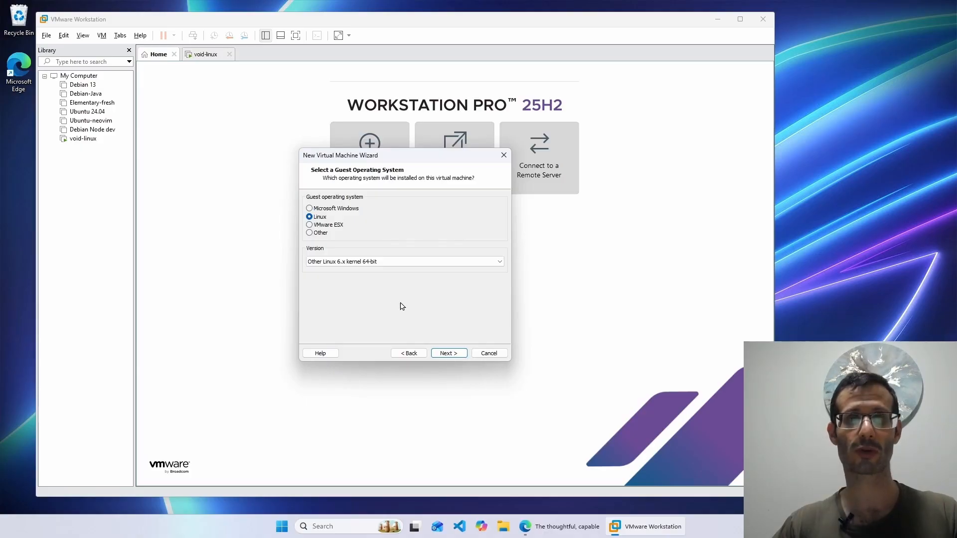
click(321, 263)
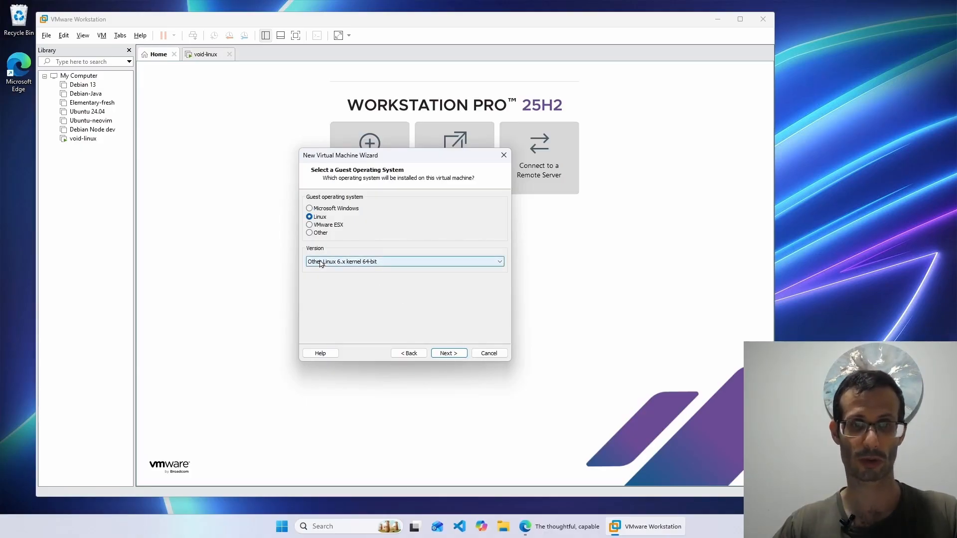
key(u)
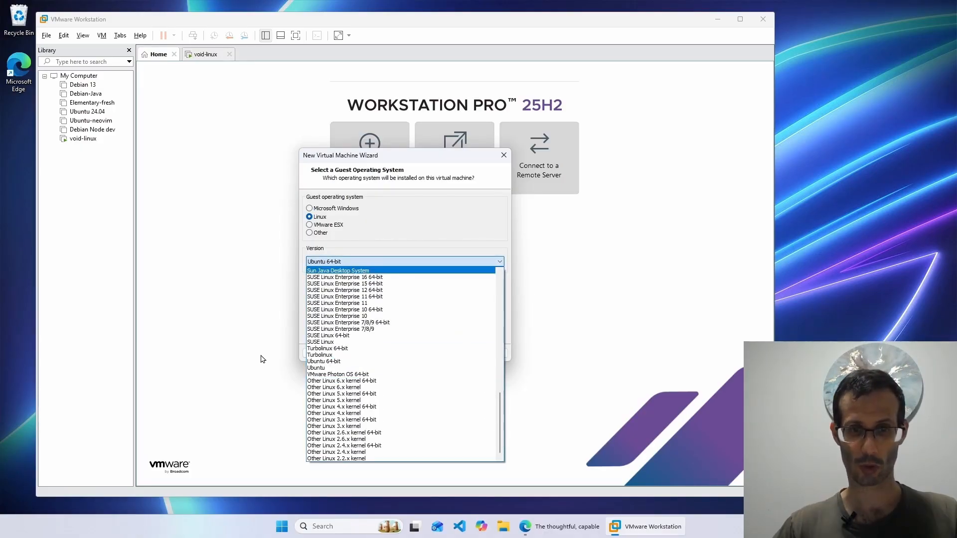
click(330, 363)
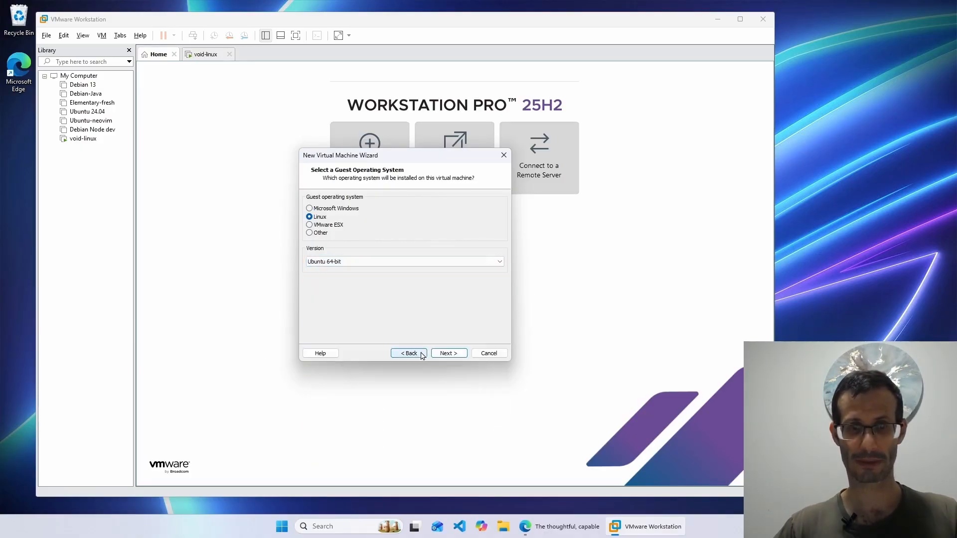
click(447, 354)
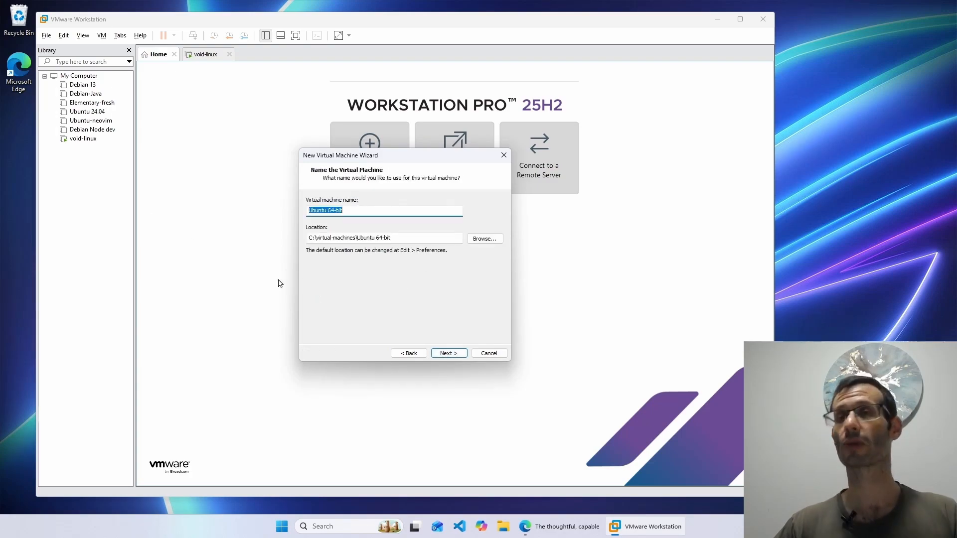
- Name the VM 'elementary', give it a 30 GB disk, and review its hardware
text(elementary)
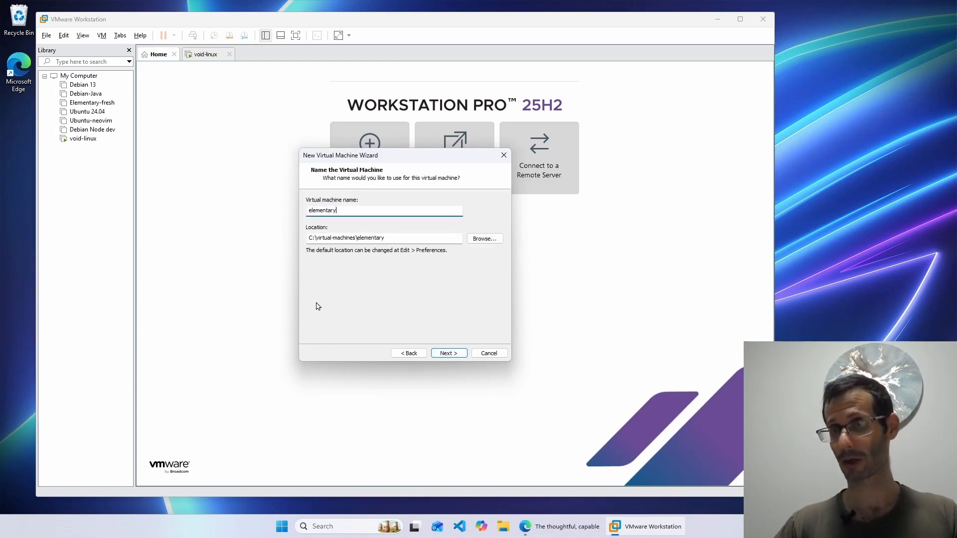
click(433, 351)
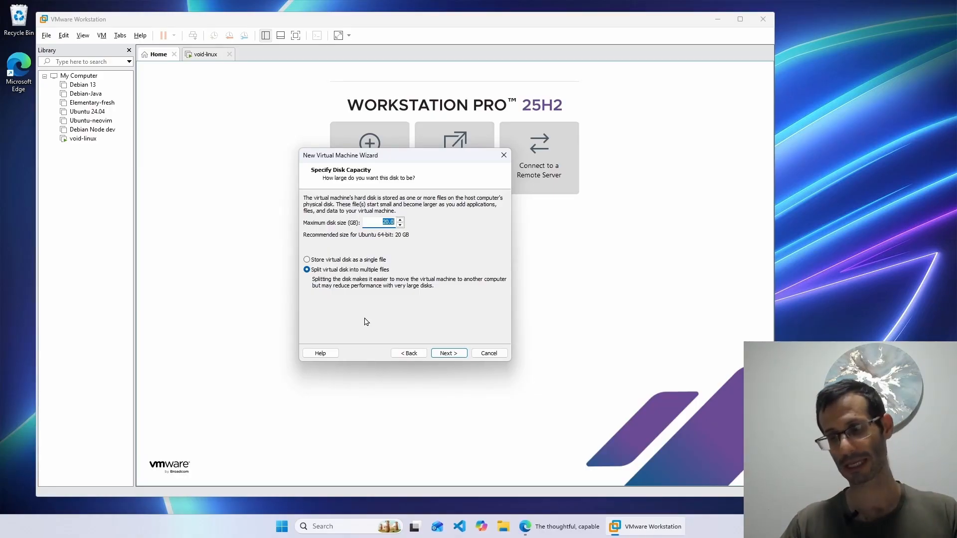
text(30)
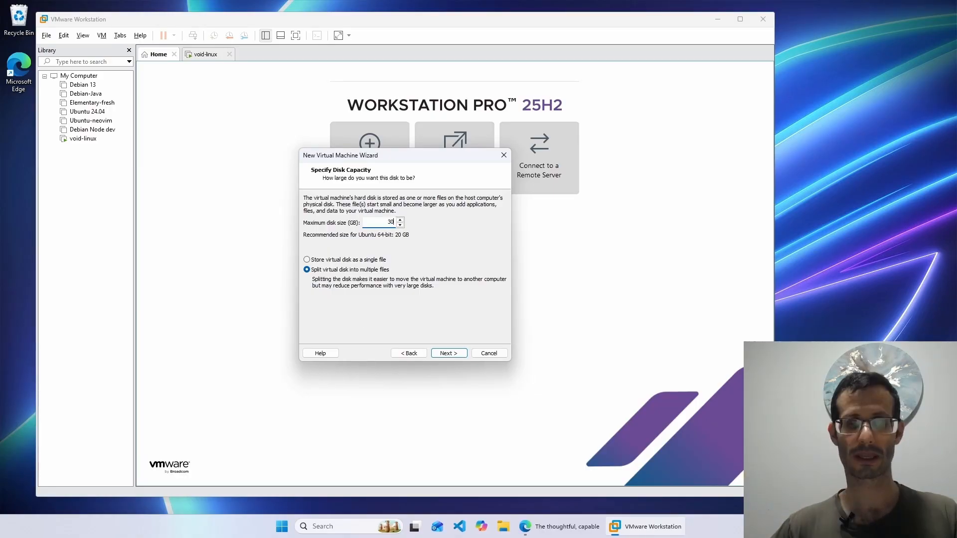
click(442, 355)
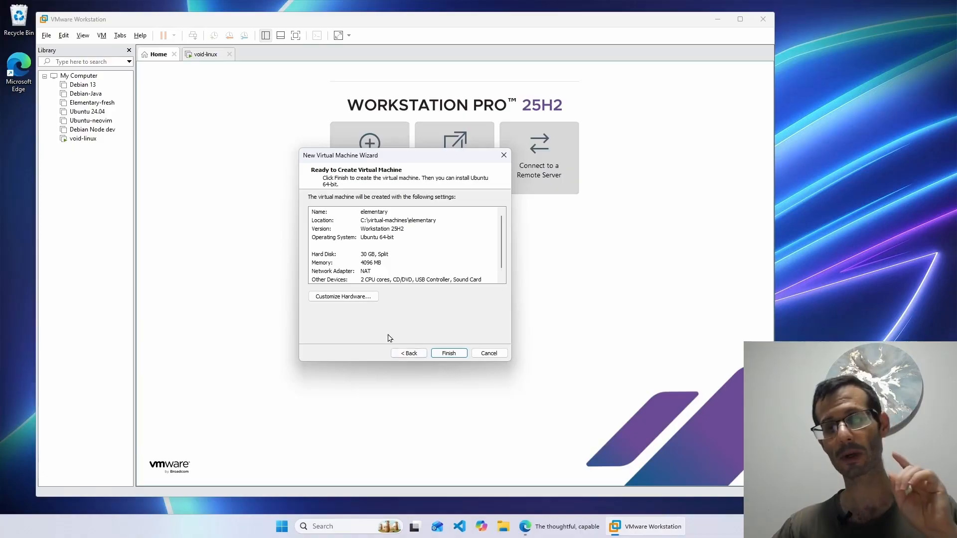
click(359, 302)
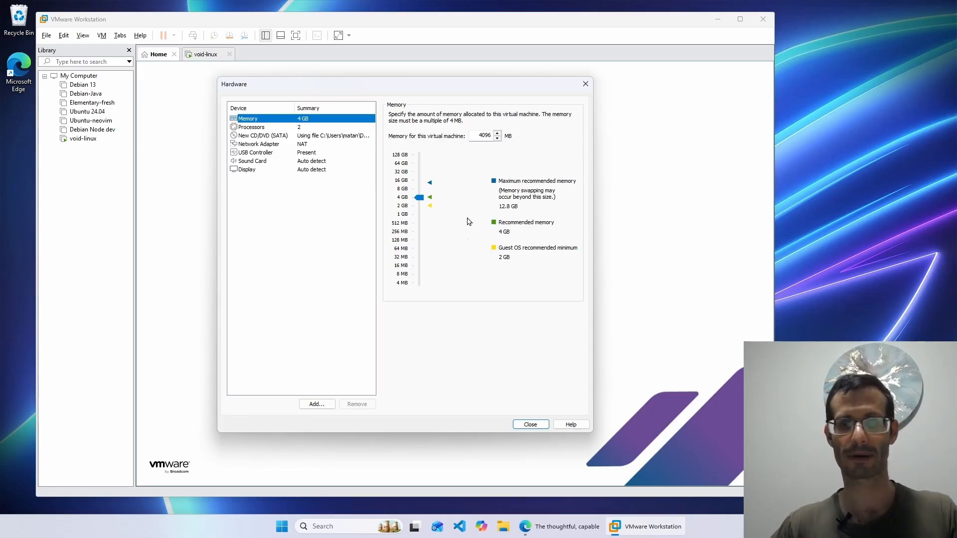
click(531, 424)
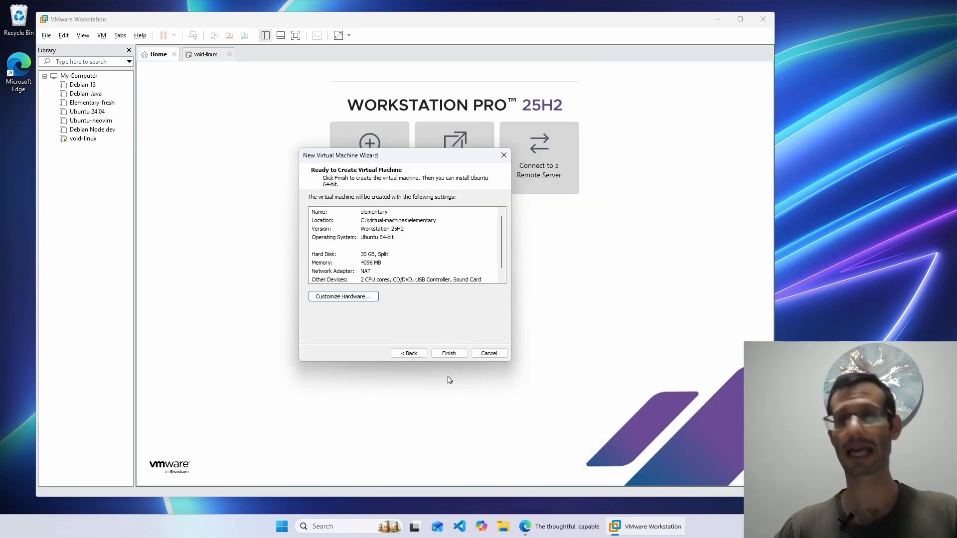
- Create the elementary VM, switch firmware to UEFI with side channel mitigations off, and power it on
click(450, 353)
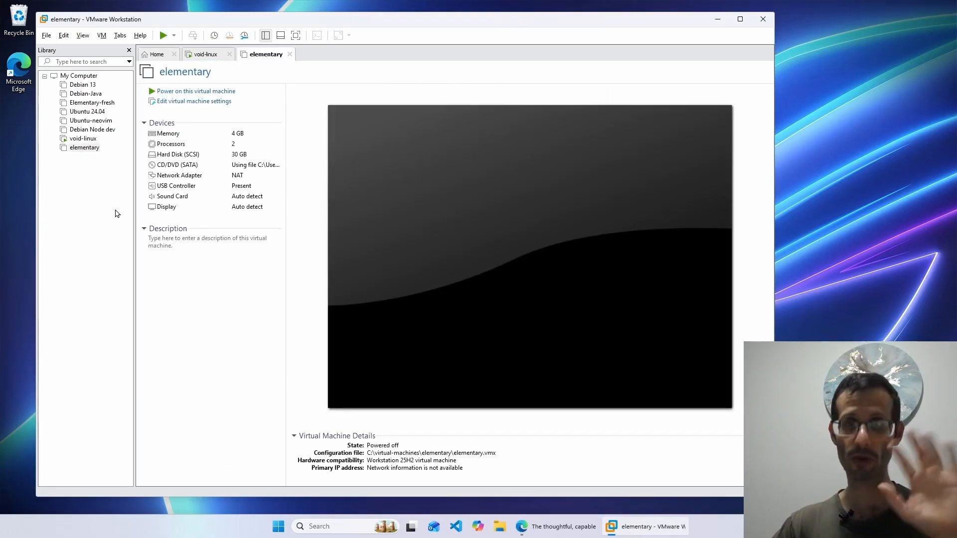
click(84, 147)
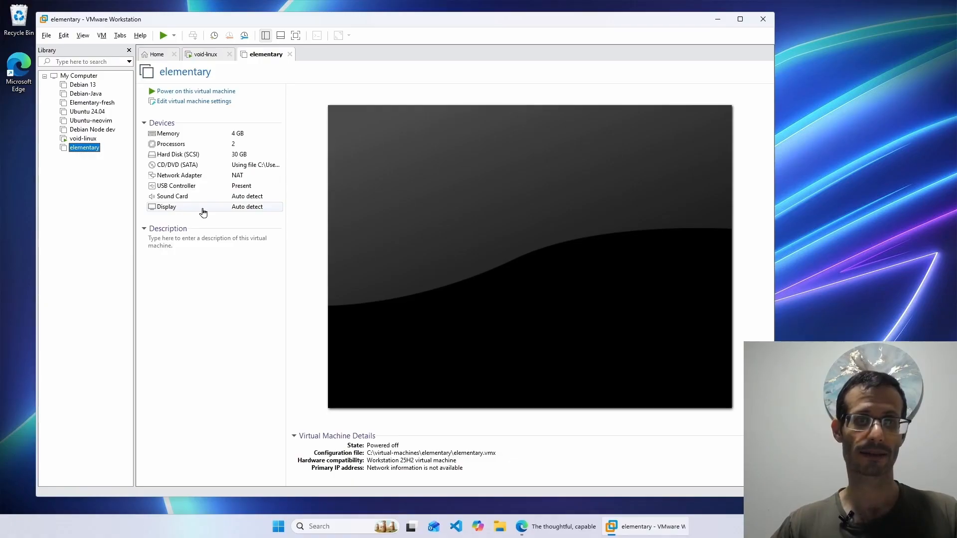
click(191, 103)
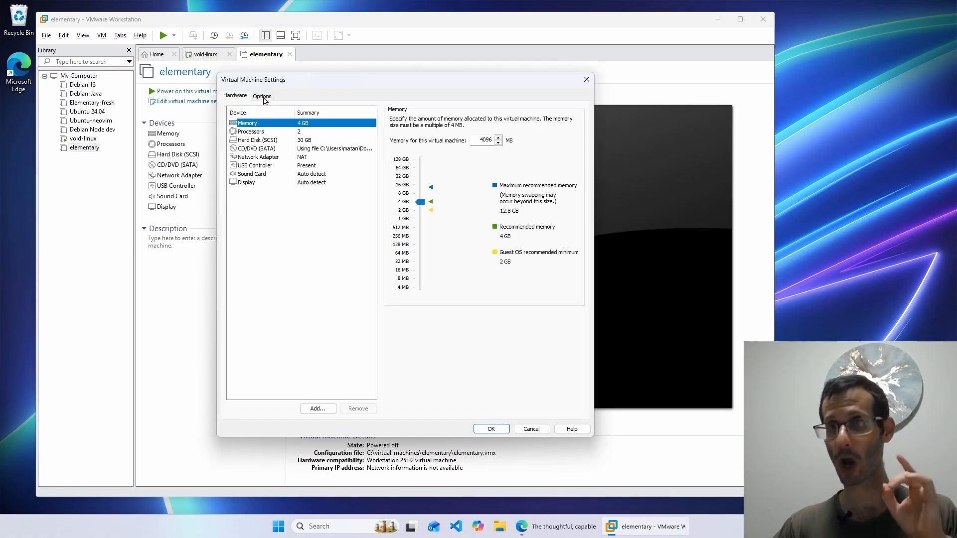
click(263, 98)
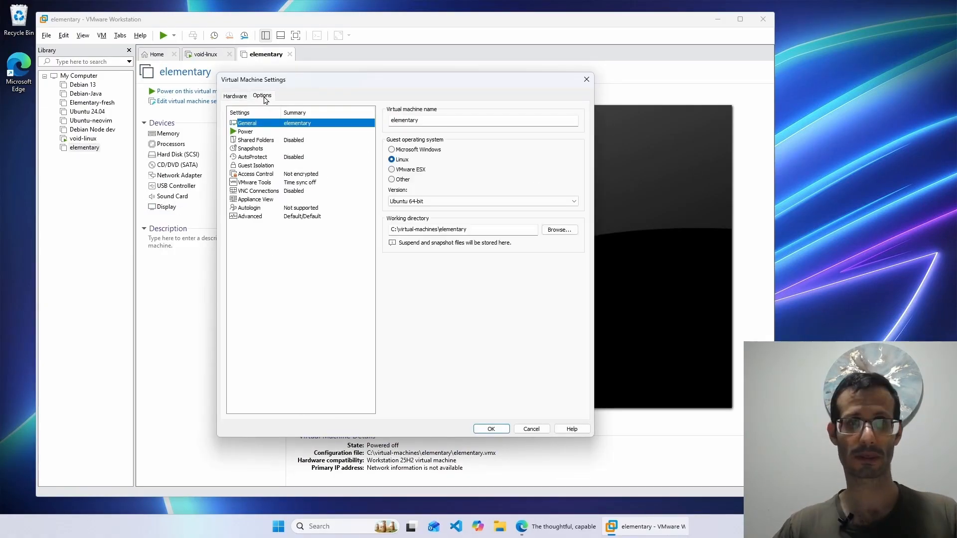
click(274, 217)
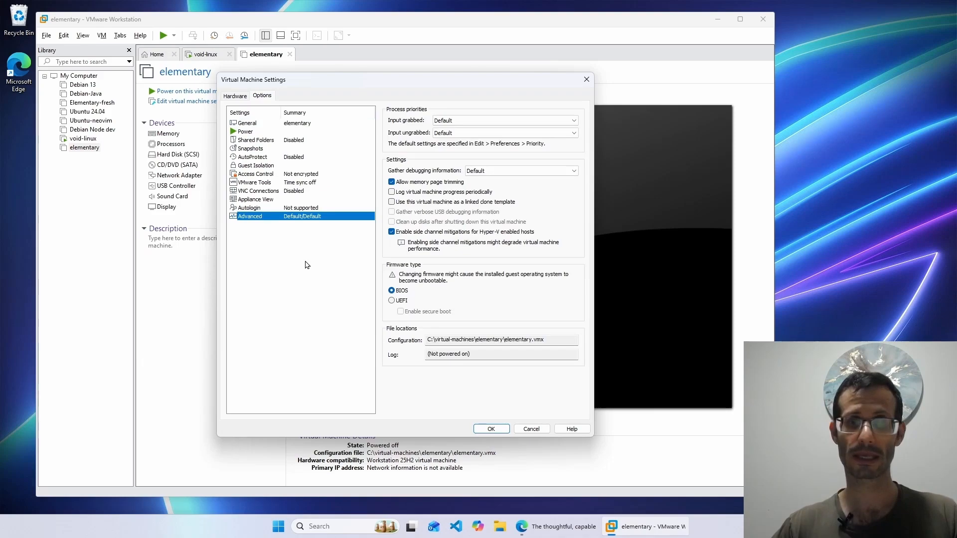
click(392, 232)
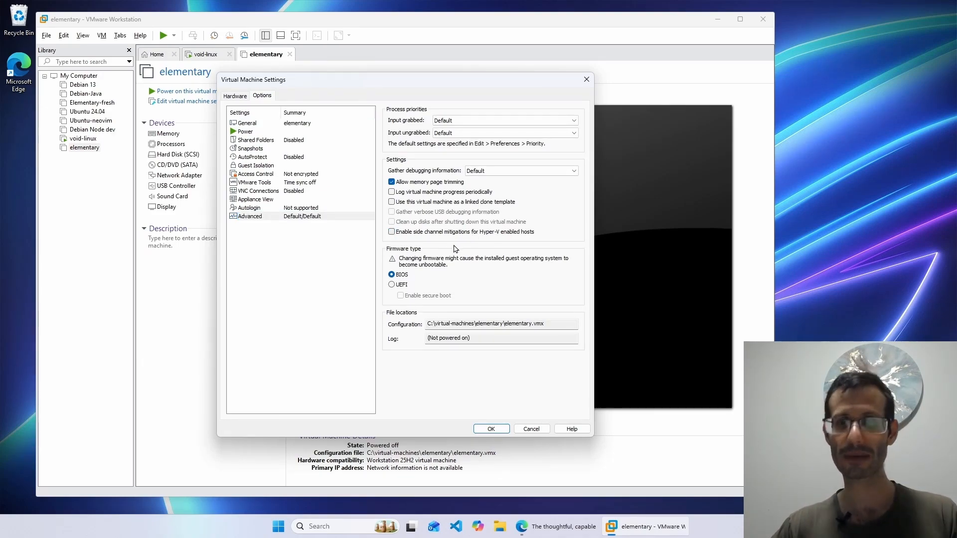
click(402, 287)
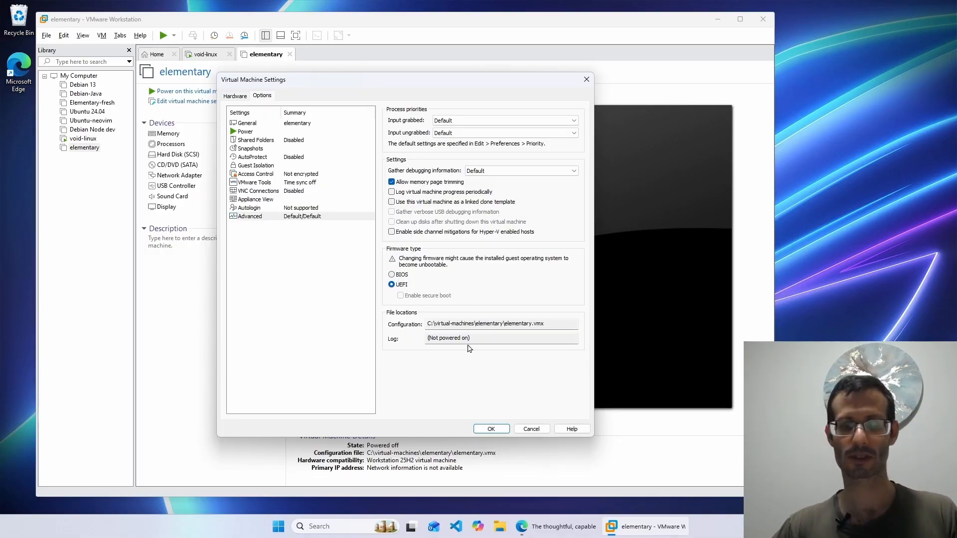
click(491, 428)
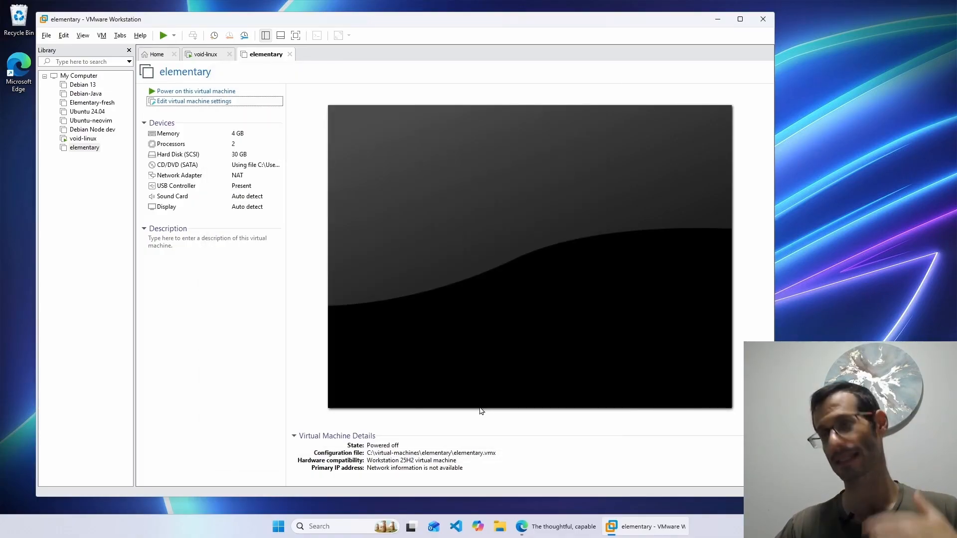
click(205, 92)
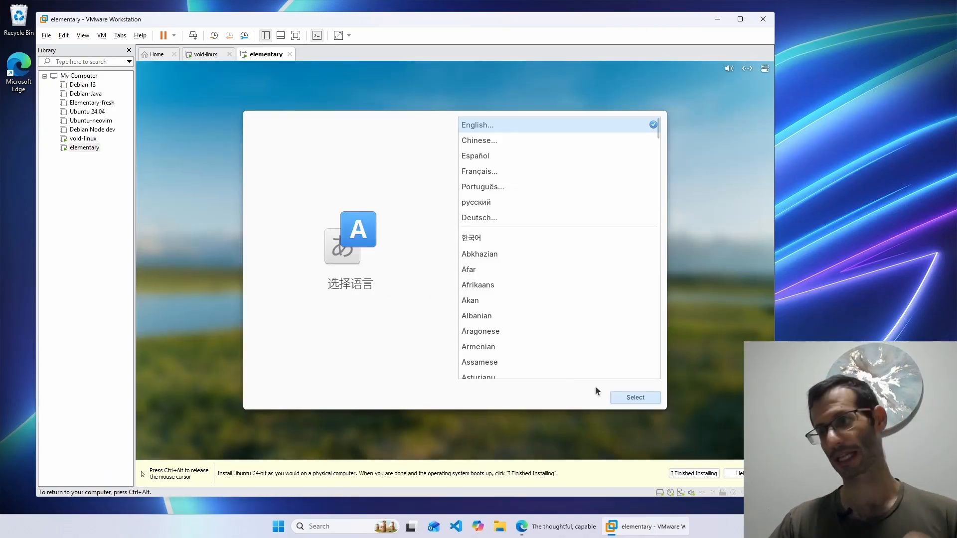
- Choose English (United States) language, default English (US) keyboard, and Erase Disk and Install
click(624, 398)
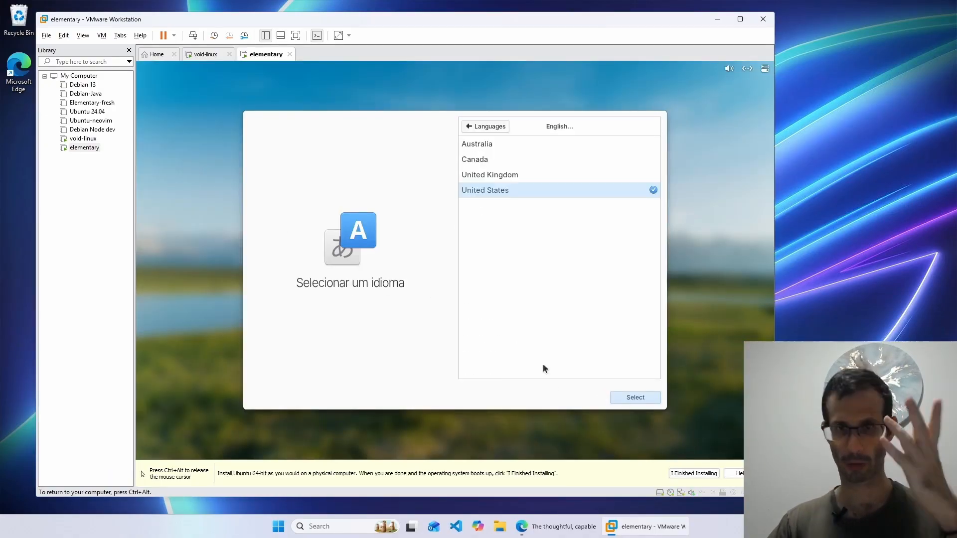
click(623, 398)
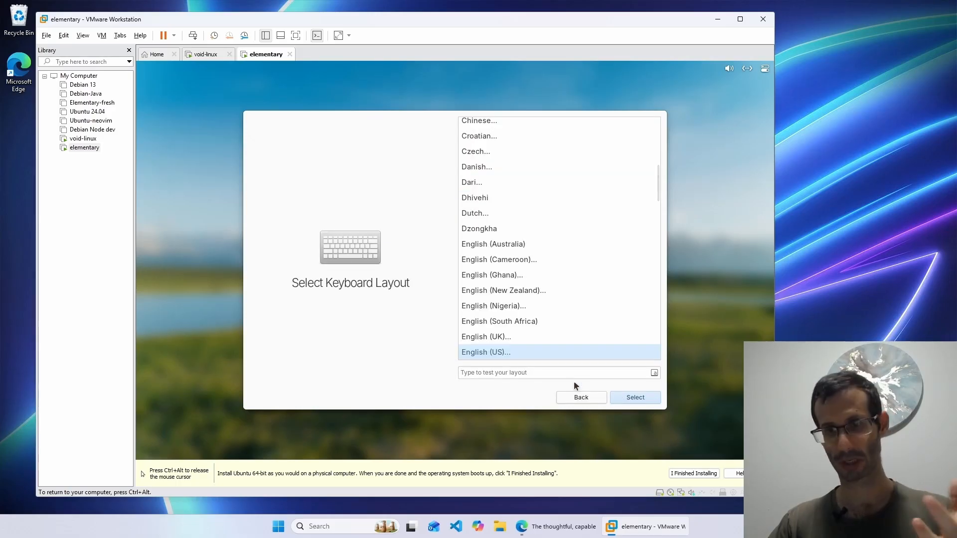
click(647, 403)
click(636, 399)
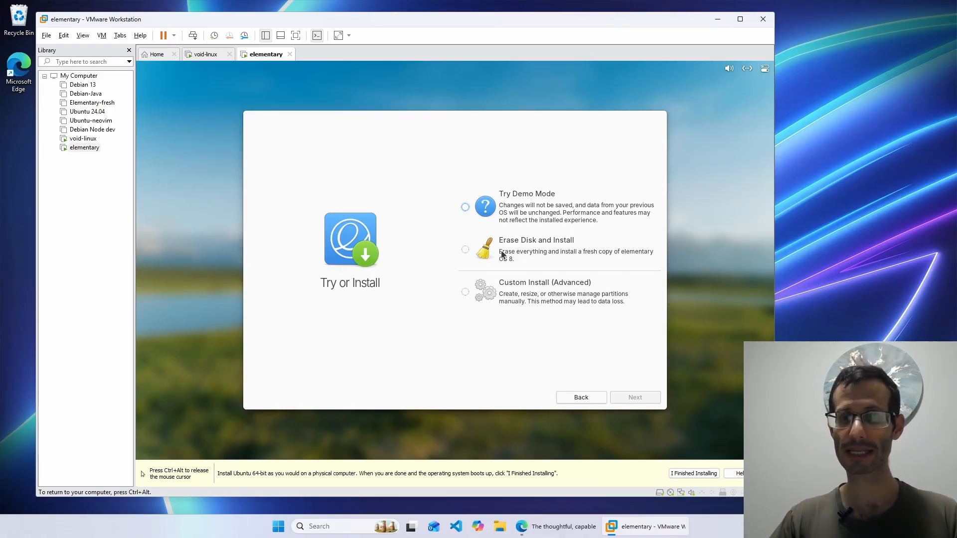
click(466, 252)
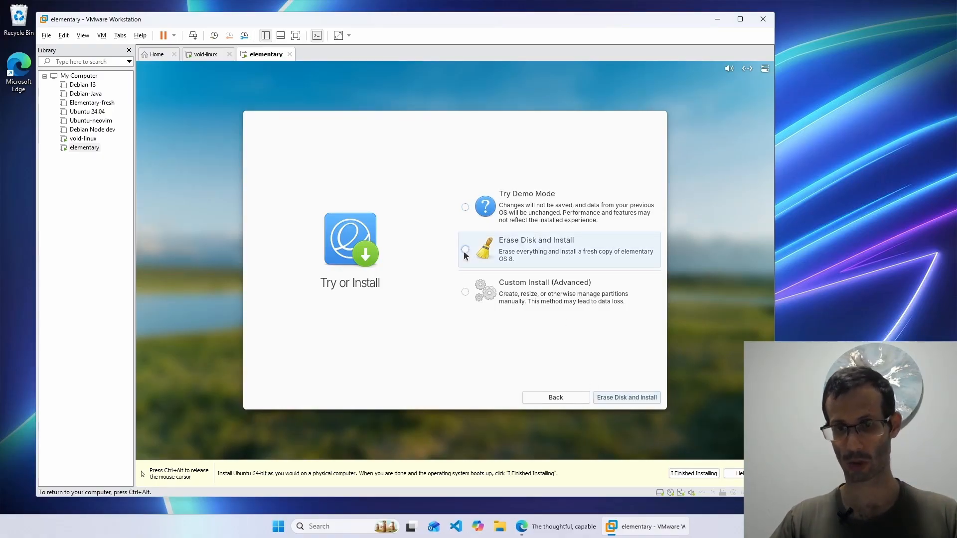
click(628, 402)
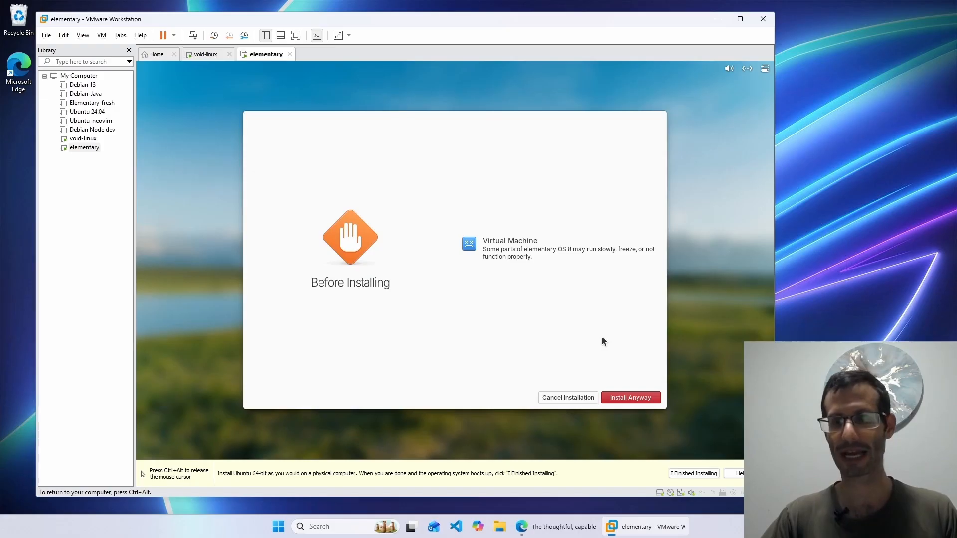
- Install anyway onto the VMware virtual drive without encryption or proprietary drivers
click(636, 399)
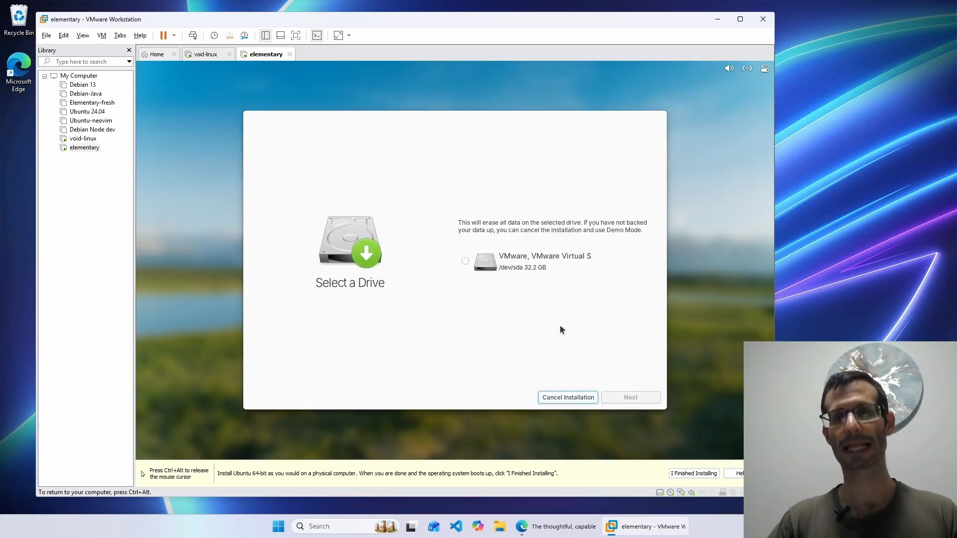
click(463, 266)
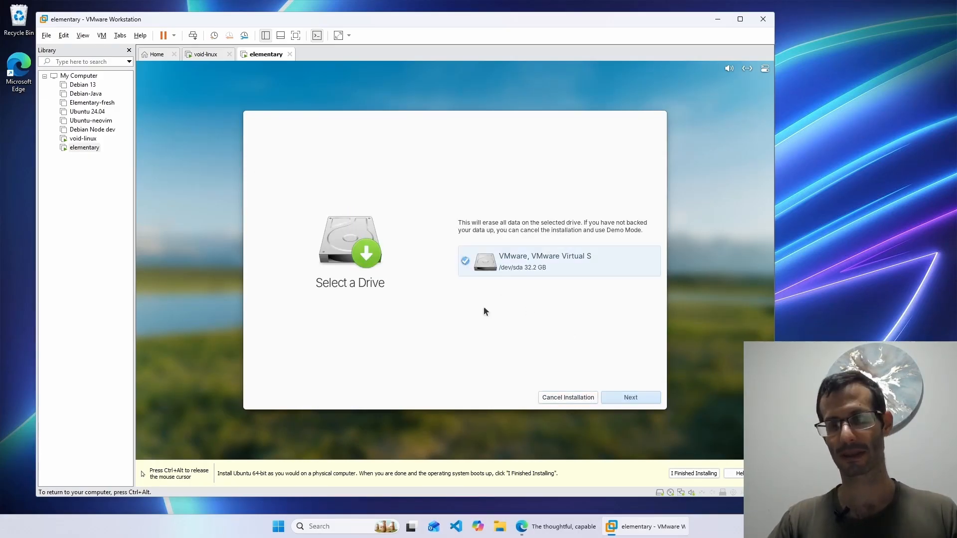
click(627, 397)
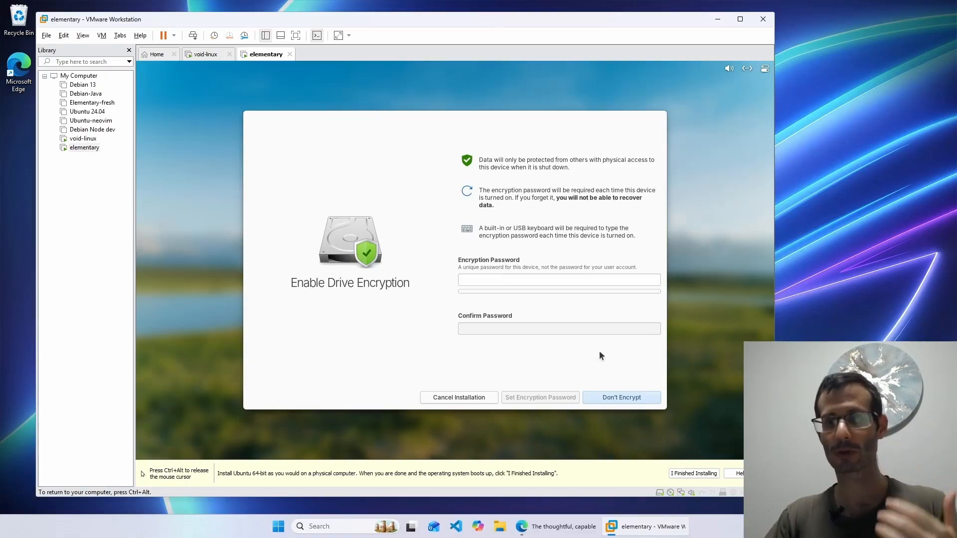
click(624, 399)
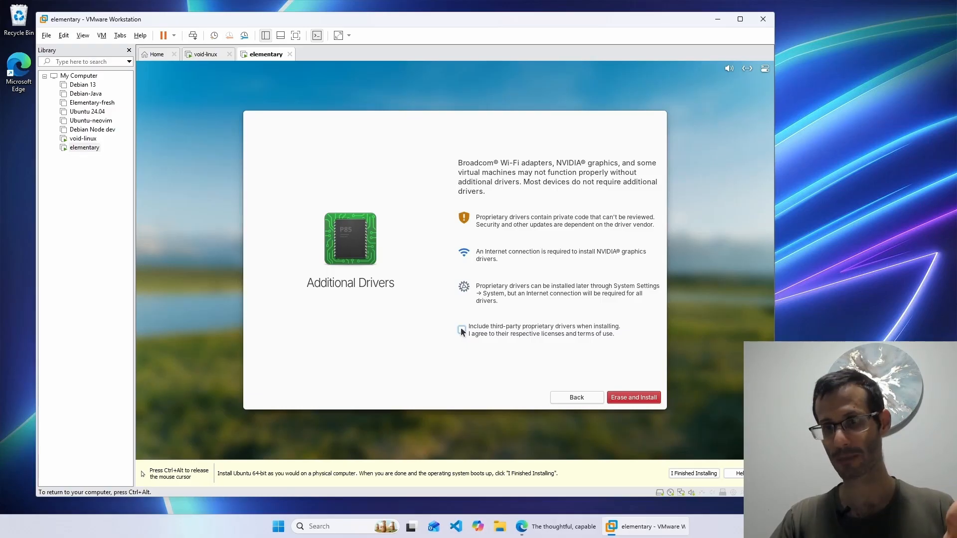
click(643, 399)
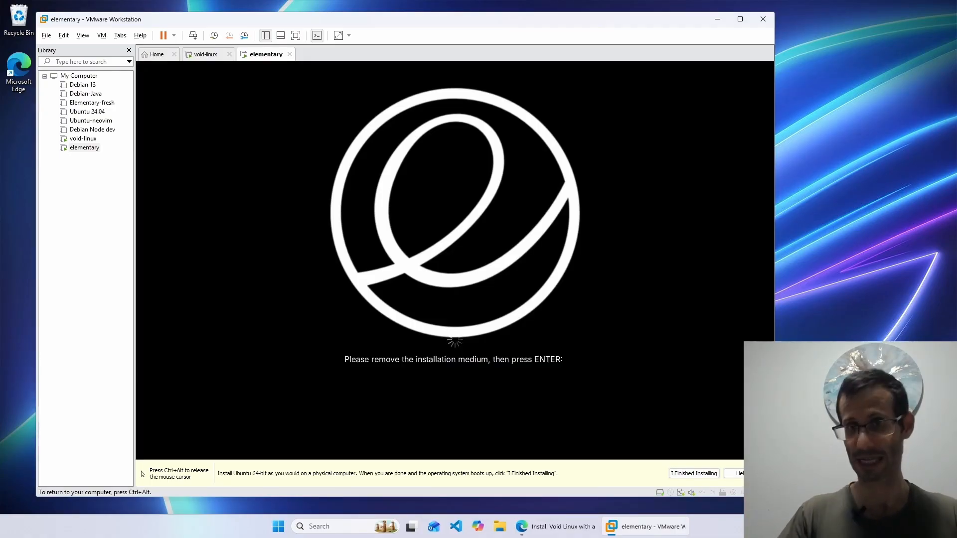
- Reboot the VM after the installation medium prompt
key(Return)
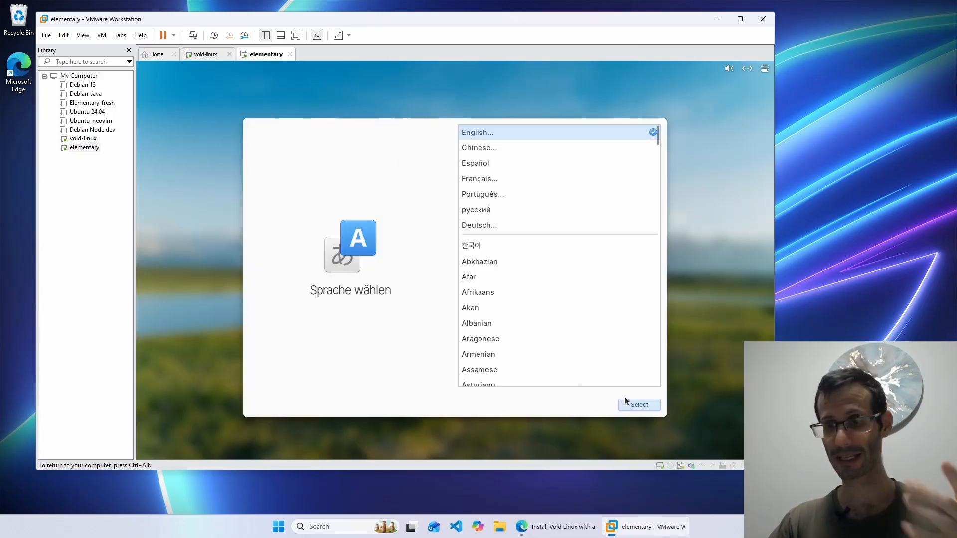
- Confirm language and keyboard, then enter the user's name, a password, and device name 'elementary'
click(638, 405)
click(639, 406)
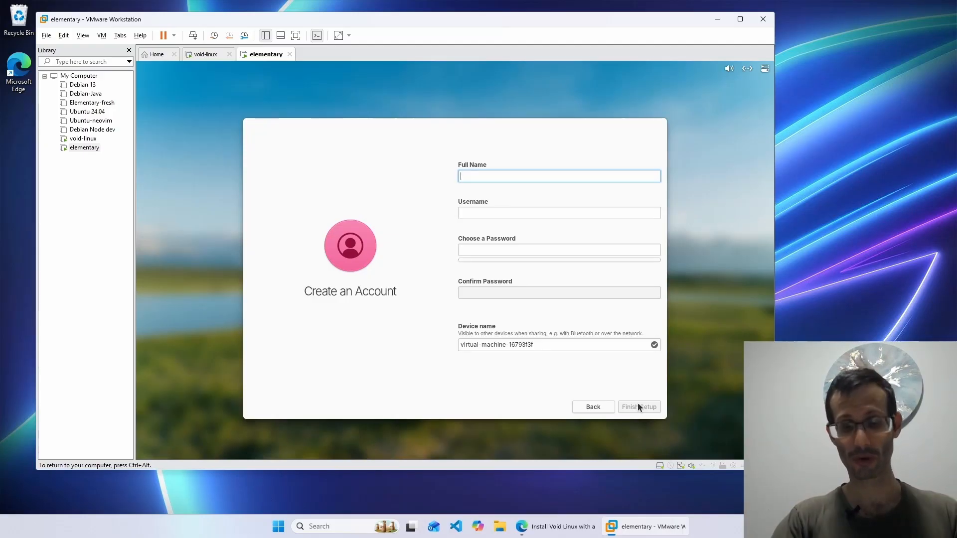
text(Matan)
key(Tab)
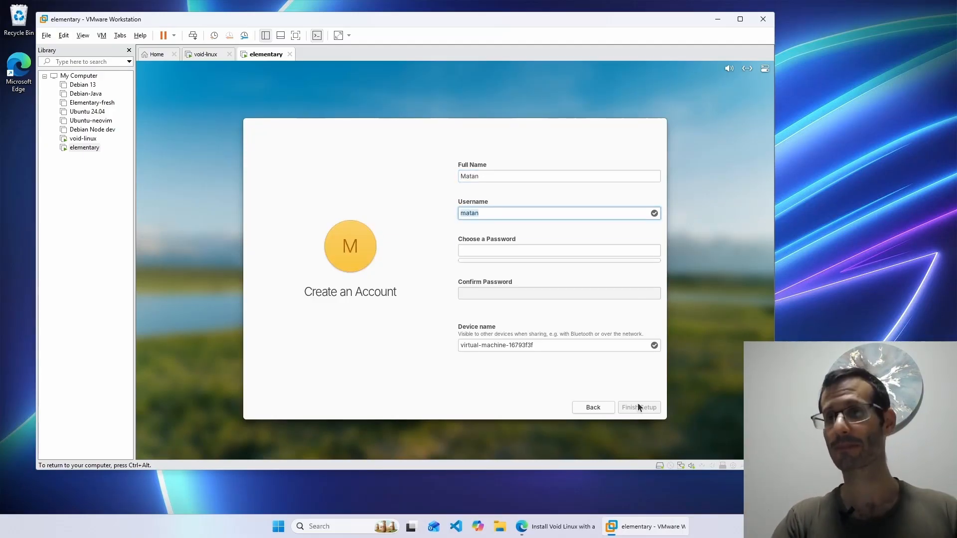
key(Tab)
text(1234)
key(Tab)
text(1234)
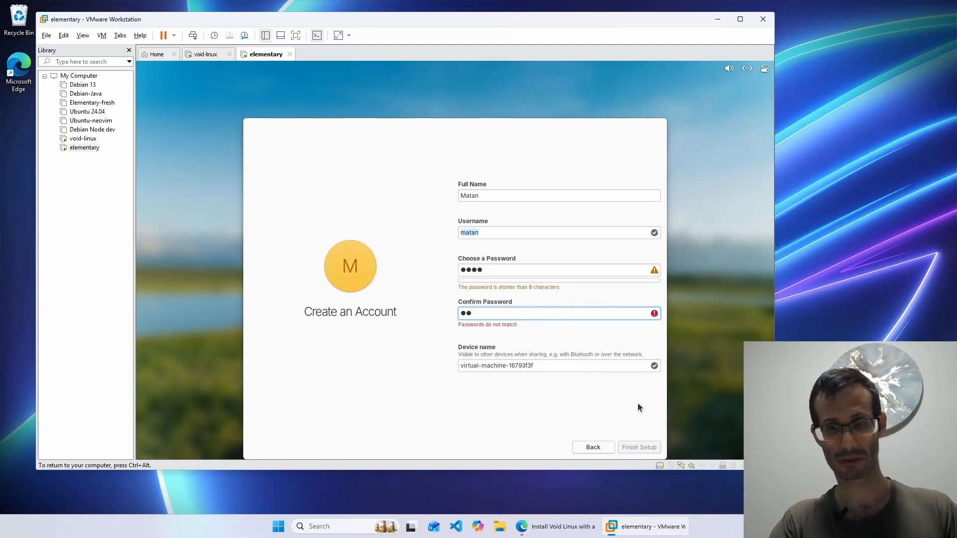
key(Tab)
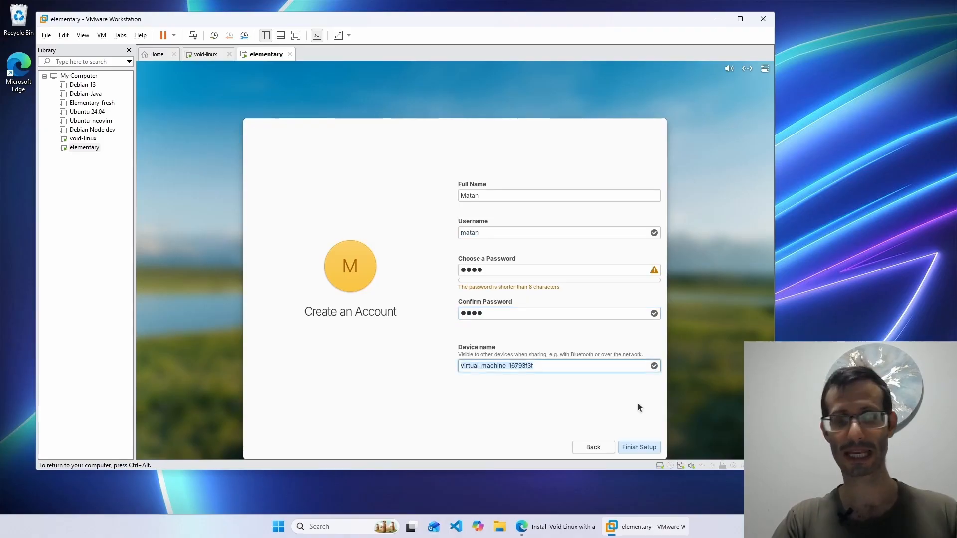
text(elementary)
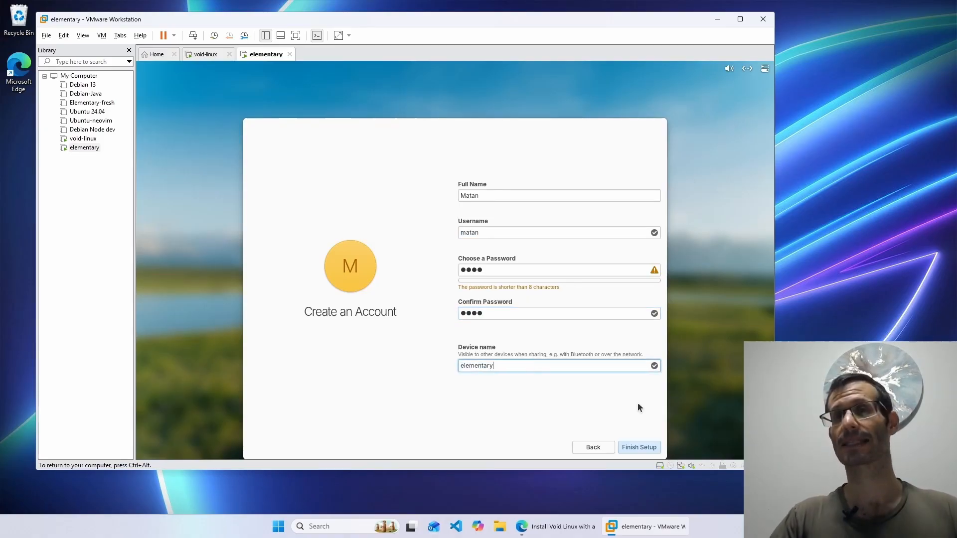
key(Return)
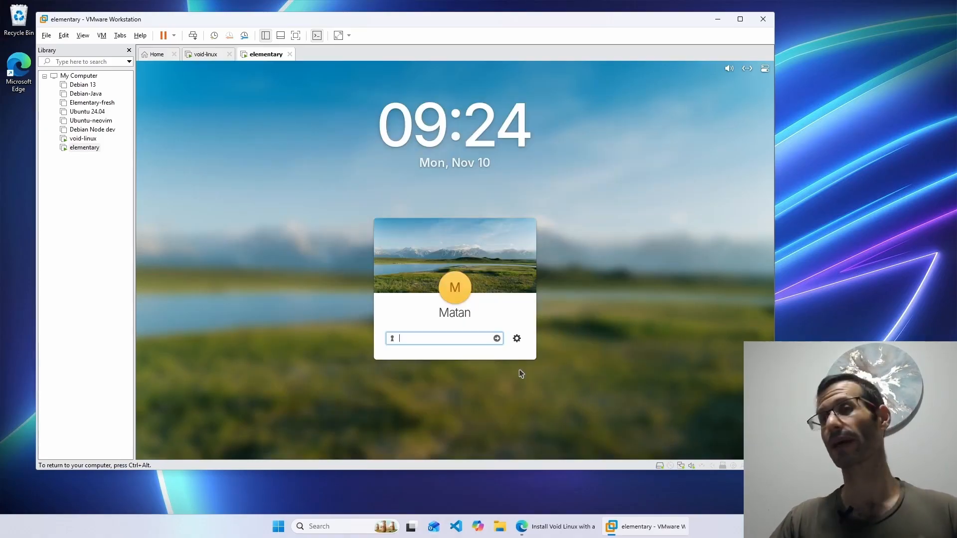
- Log in with the account password, skip the welcome tour, and make the VM full screen
text(12345)
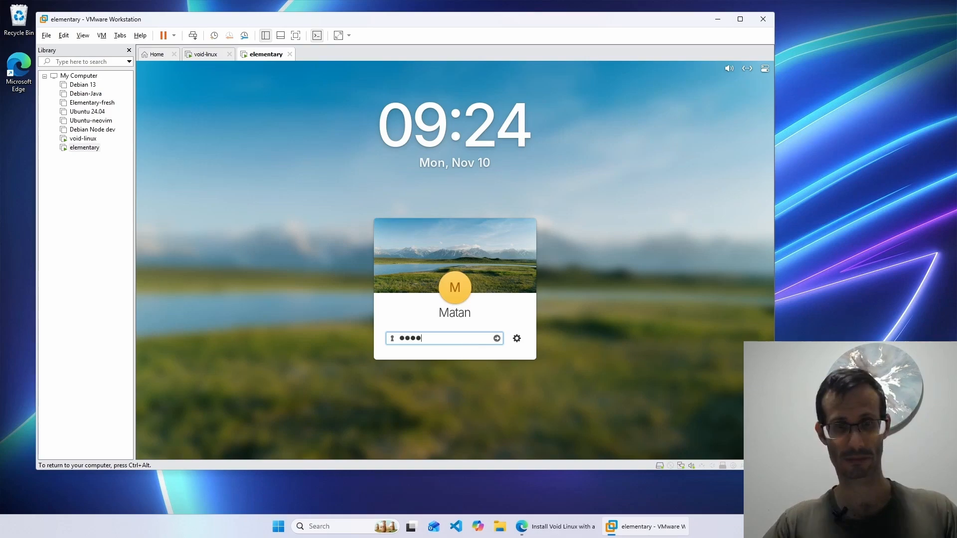
key(Return)
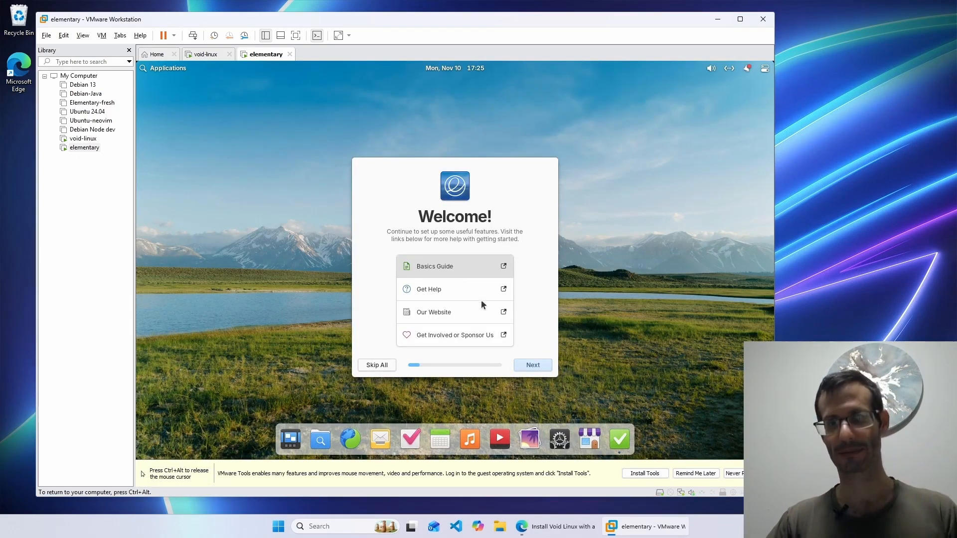
click(383, 369)
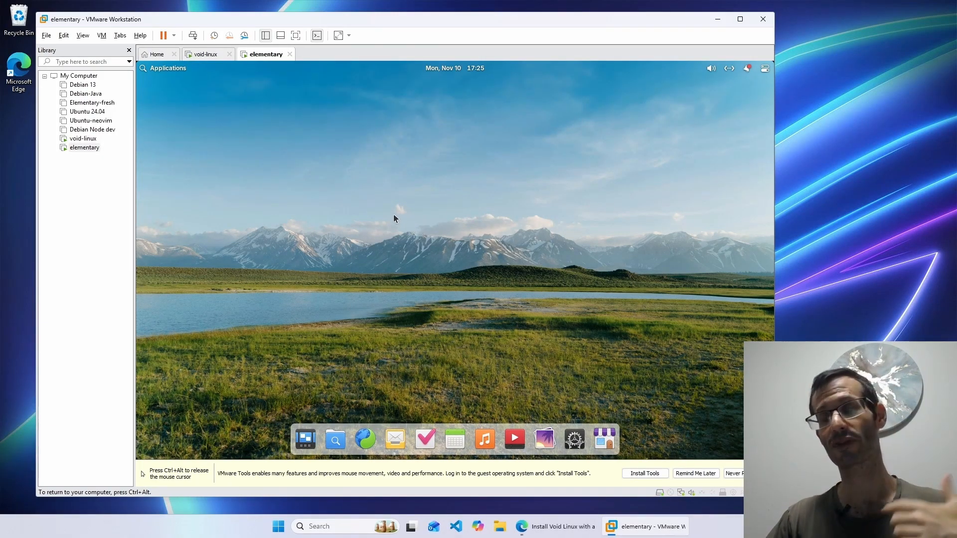
key(ctrl+alt)
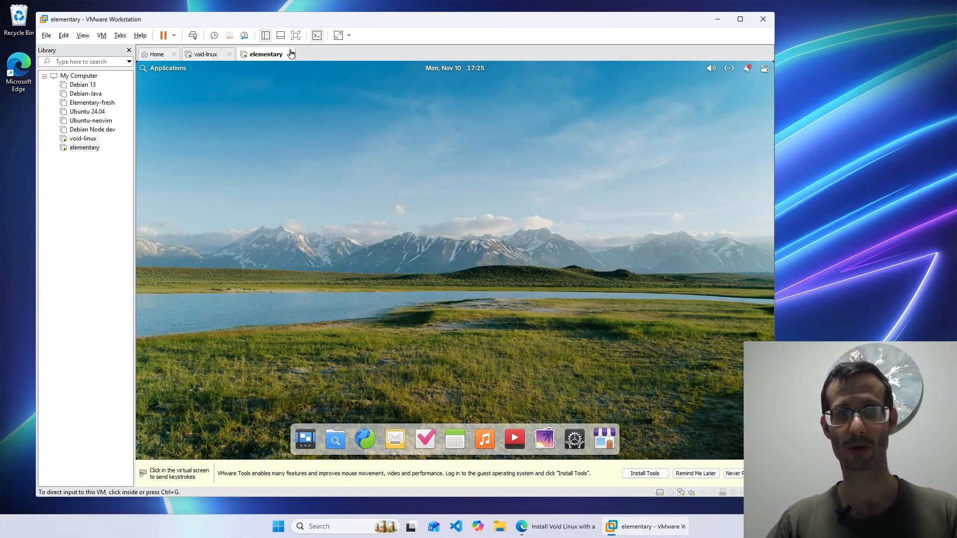
click(296, 36)
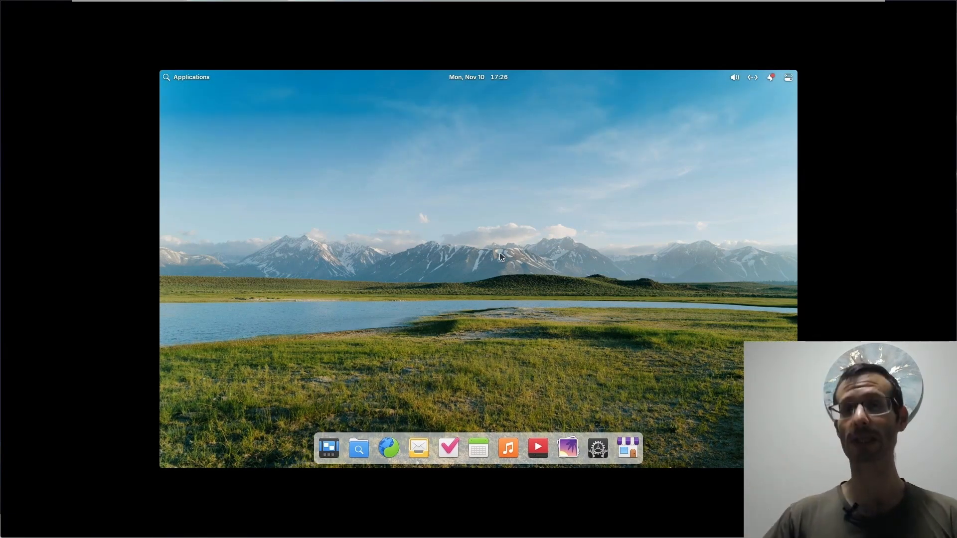
- Open a terminal and run 'sudo apt update' with the admin password
key(super+t)
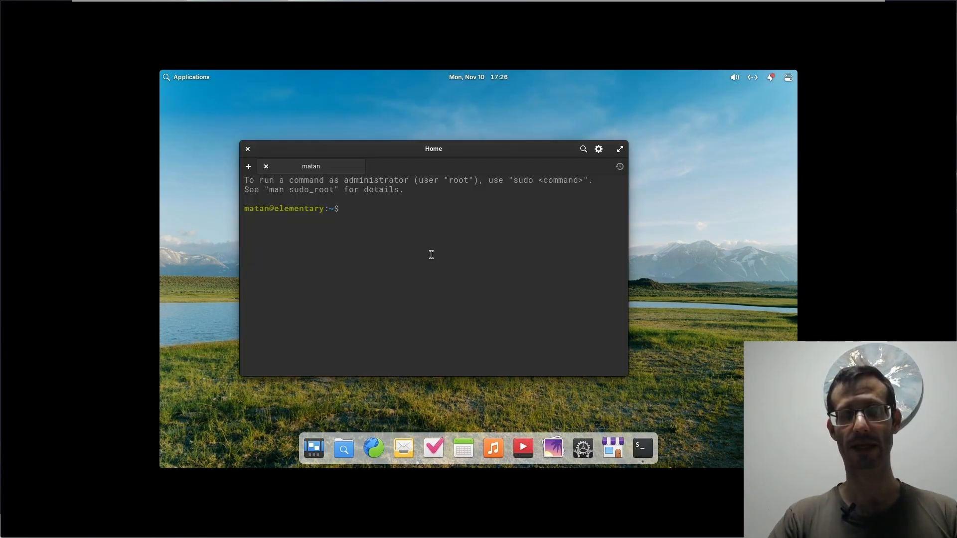
text(sud)
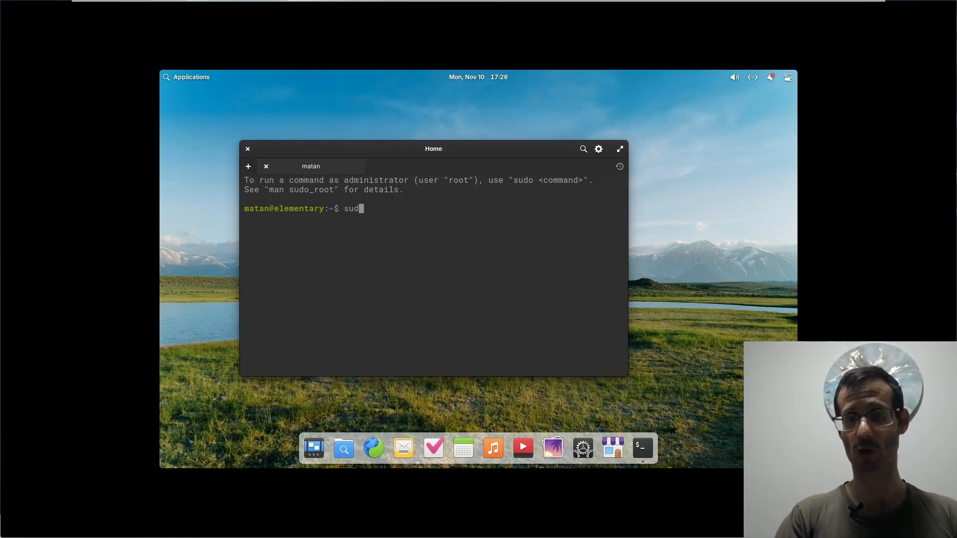
text(o apt update)
key(Return)
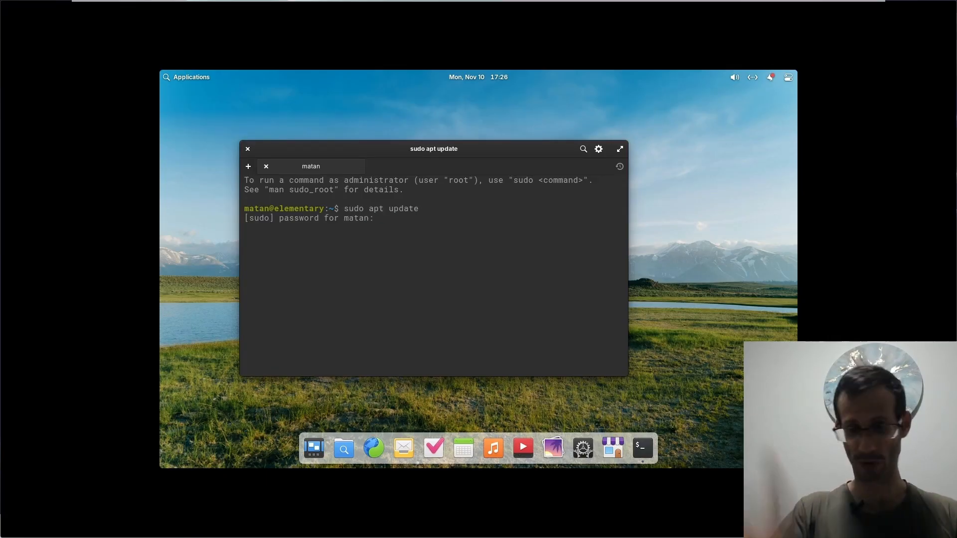
key(Return)
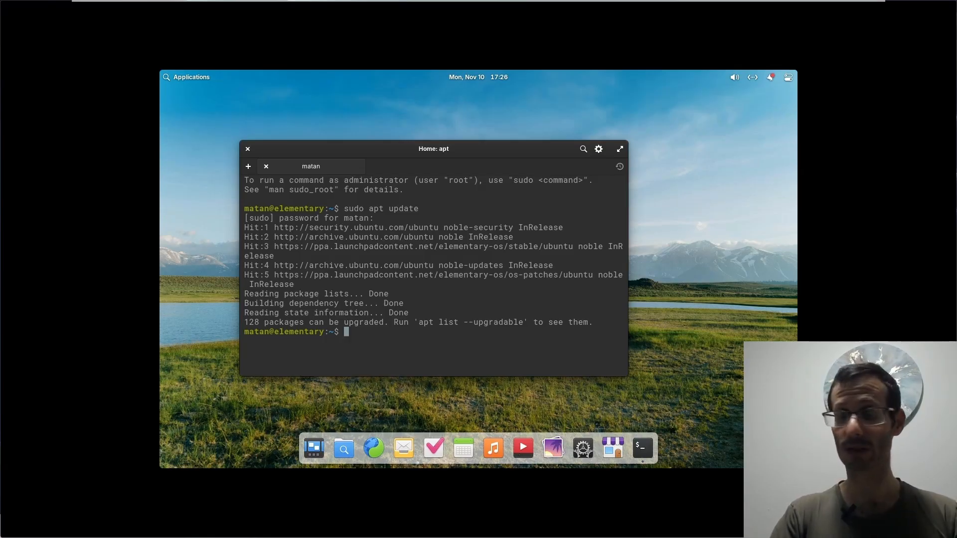
- Run 'sudo apt install' for open-vm-tools and open-vm-tools-desktop
text(sudo apt install )
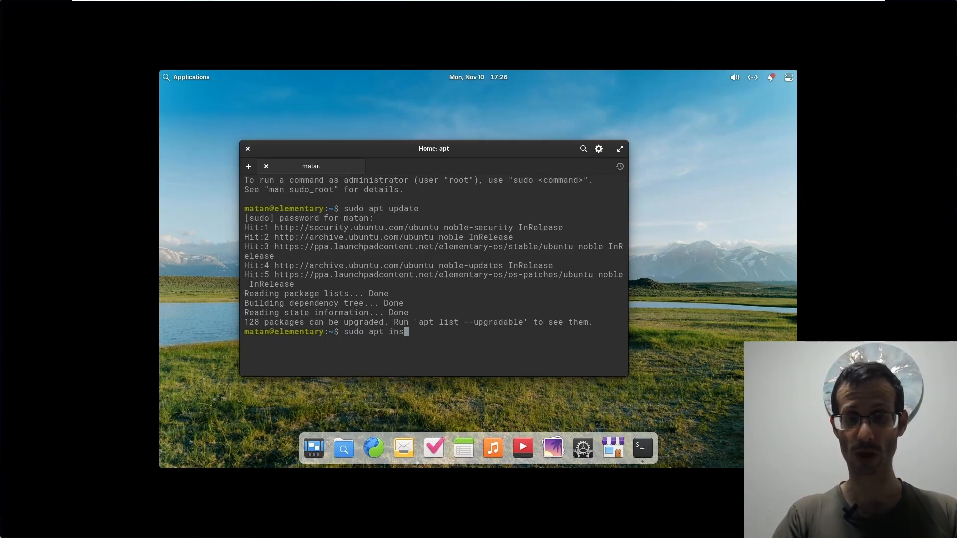
text(opne-vm-t)
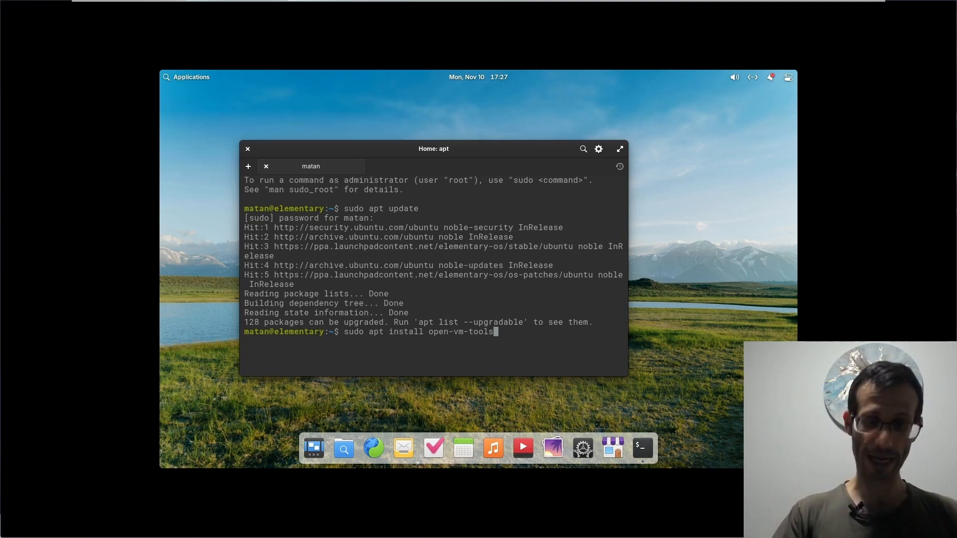
text(open)
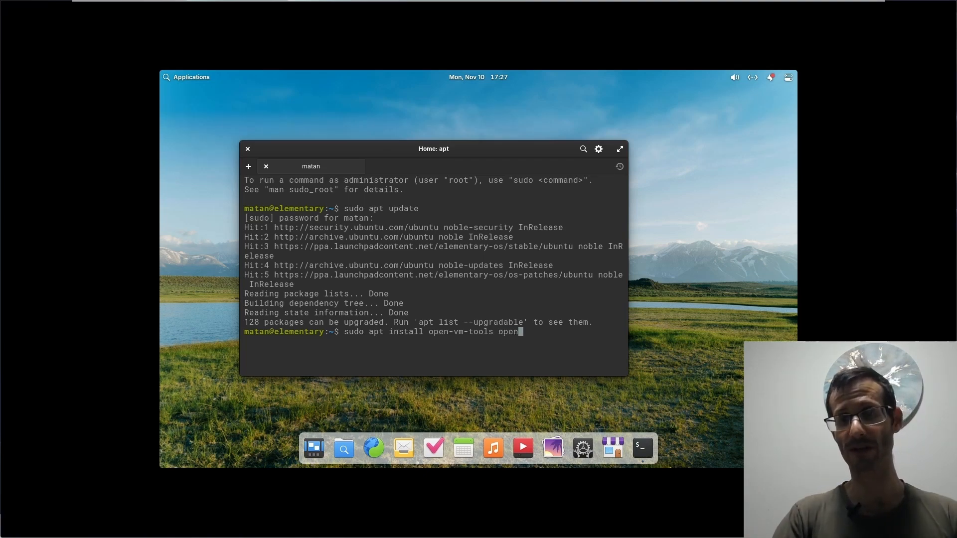
text(-vm-tools-desktop)
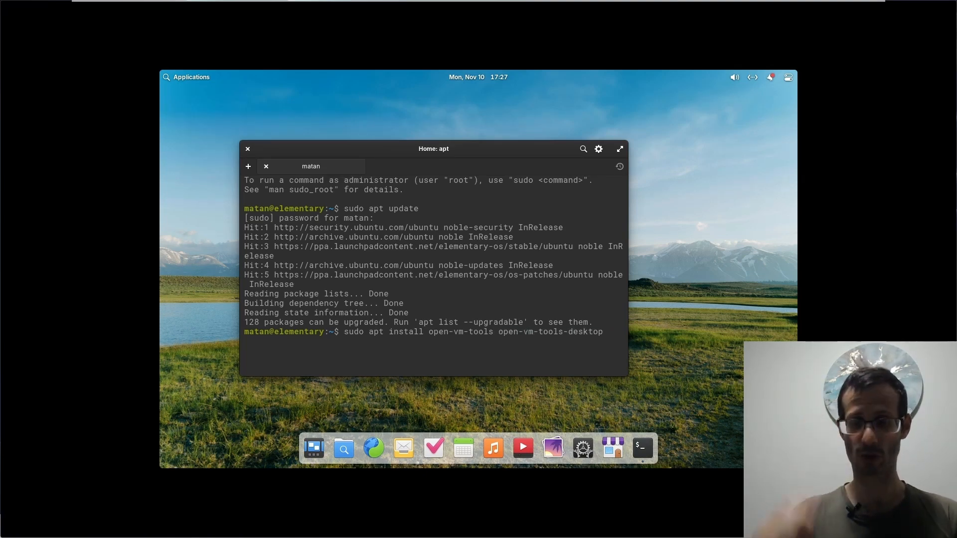
key(Return)
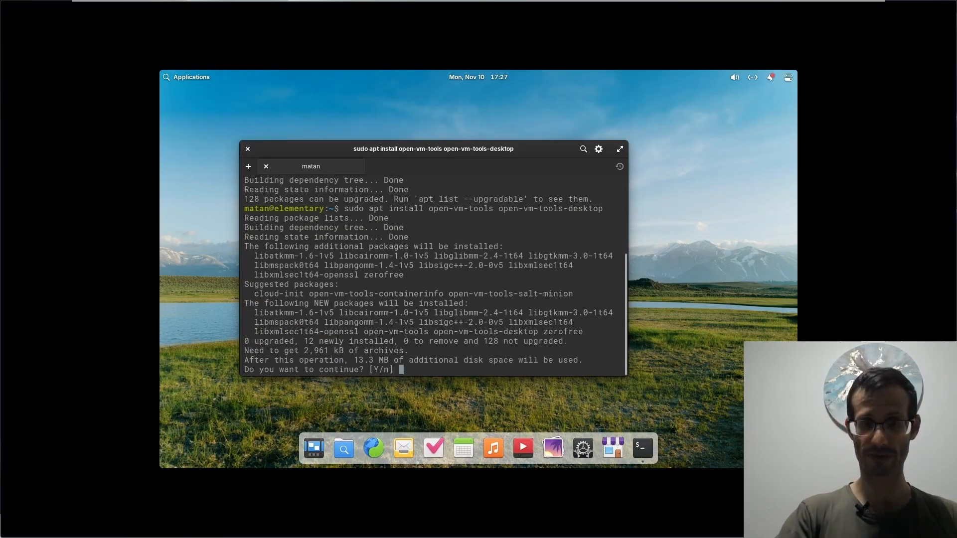